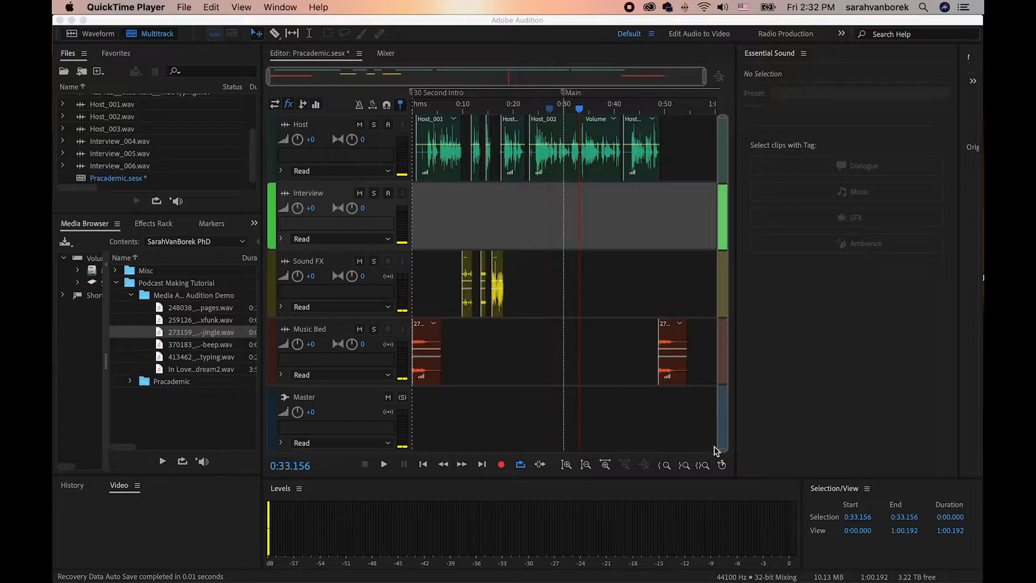
Play back the Host_002 clip from about 0:24 with the track waveforms enlarged, past the Main marker.
{"action": "left_click", "coordinate": [531, 110]}
{"action": "left_click_drag", "start_coordinate": [552, 193], "coordinate": [553, 193]}
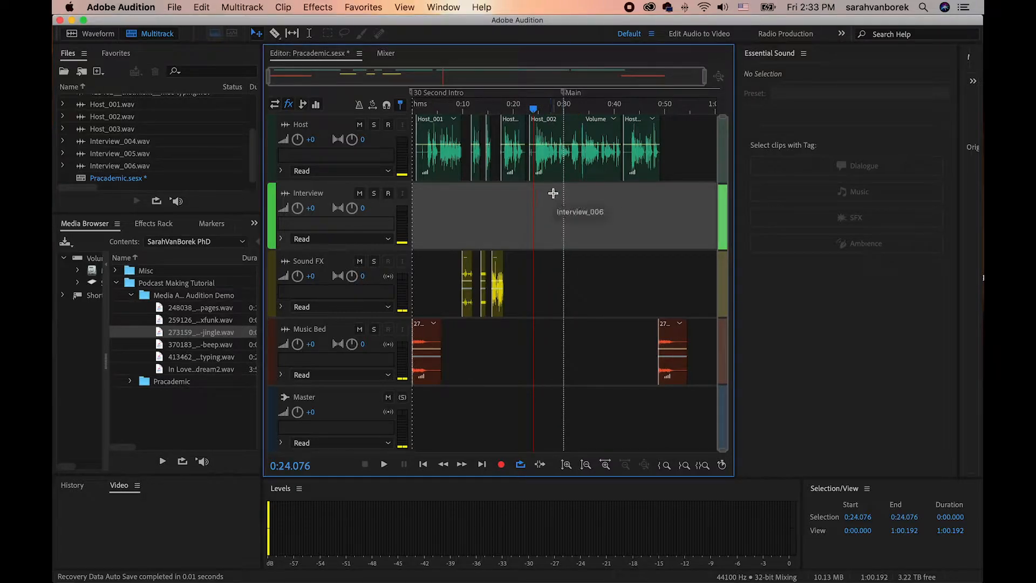
{"action": "left_click", "coordinate": [566, 464]}
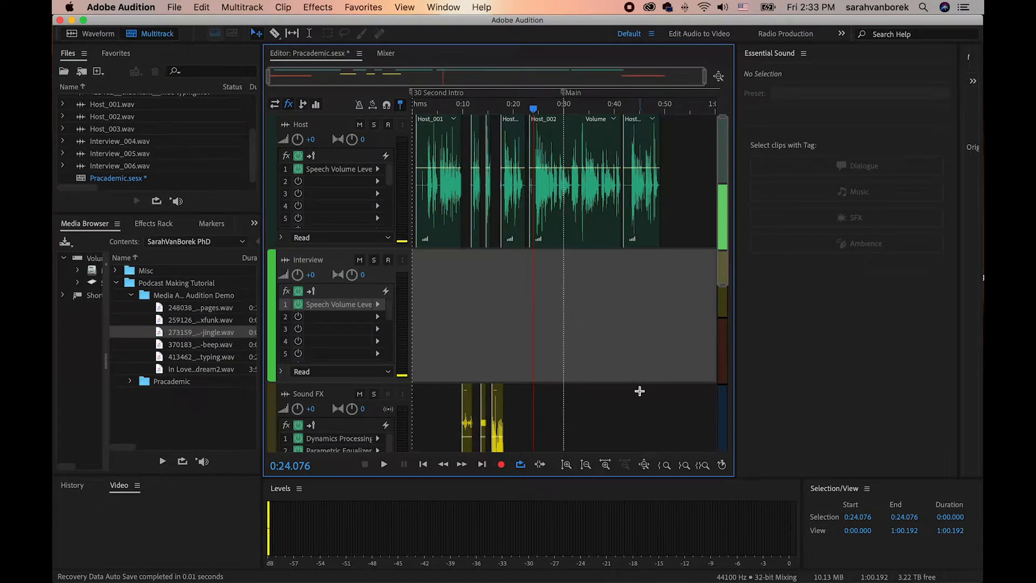
{"action": "key", "text": "equal"}
{"action": "key", "text": "equal"}
{"action": "key", "text": "equal"}
{"action": "key", "text": "equal"}
{"action": "key", "text": "equal"}
{"action": "key", "text": "equal"}
{"action": "key", "text": "equal"}
{"action": "key", "text": "equal"}
{"action": "key", "text": "equal"}
{"action": "key", "text": "equal"}
{"action": "left_click_drag", "start_coordinate": [422, 74], "coordinate": [458, 74]}
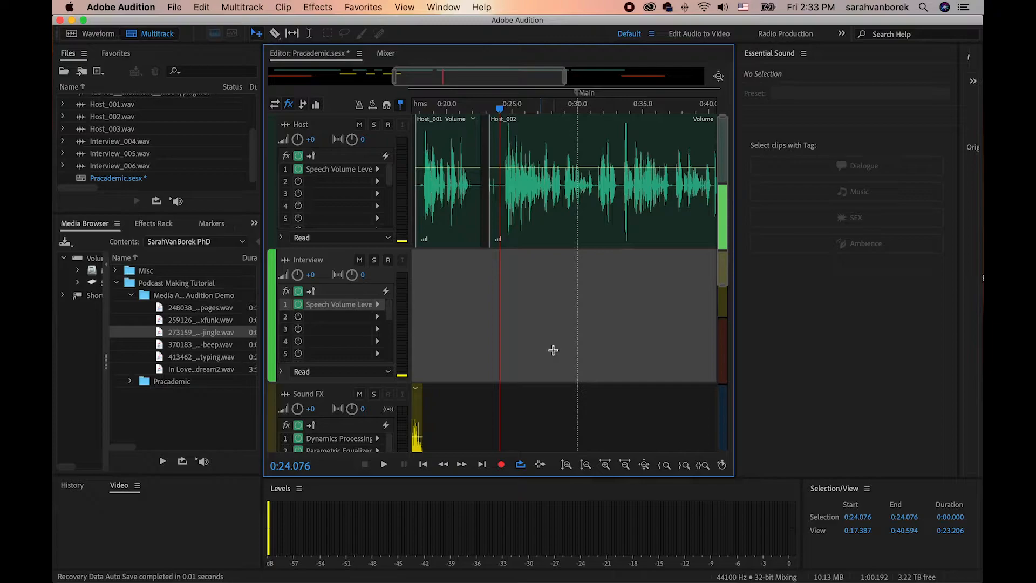
{"action": "key", "text": "space"}
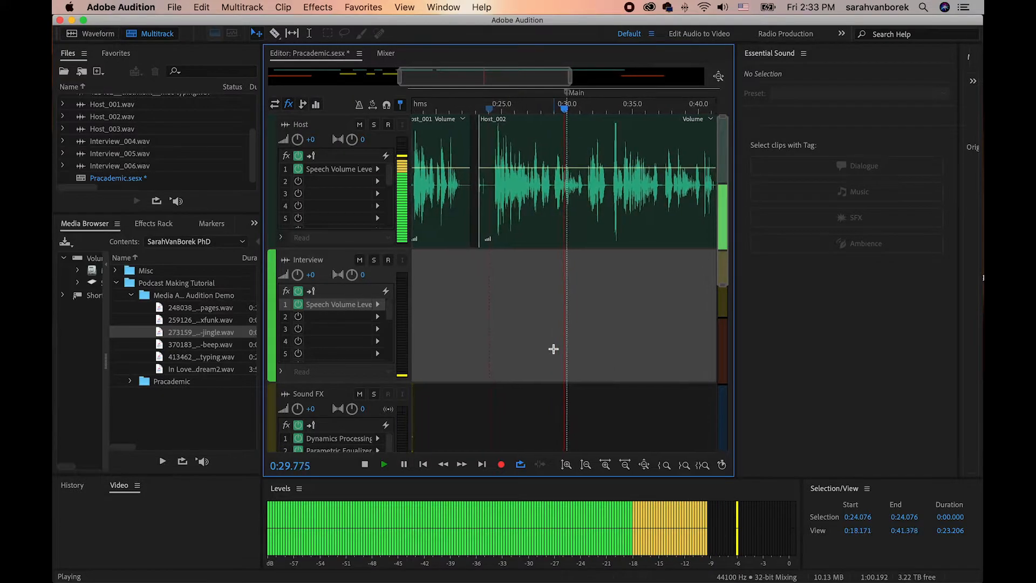
{"action": "key", "text": "space"}
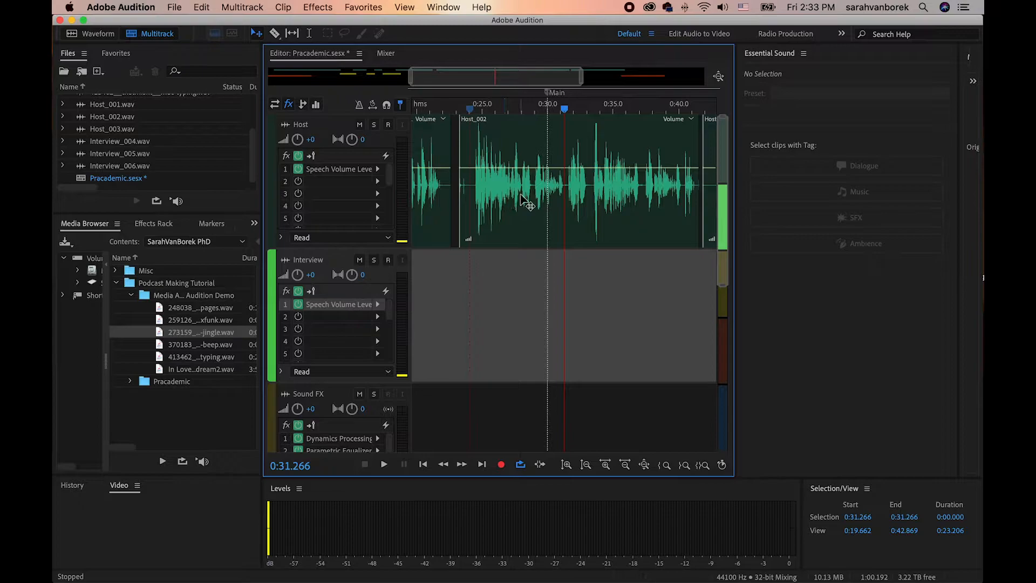
Replay Host_002 around 0:28 to locate the exact point for the cut.
{"action": "left_click", "coordinate": [522, 106]}
{"action": "key", "text": "space"}
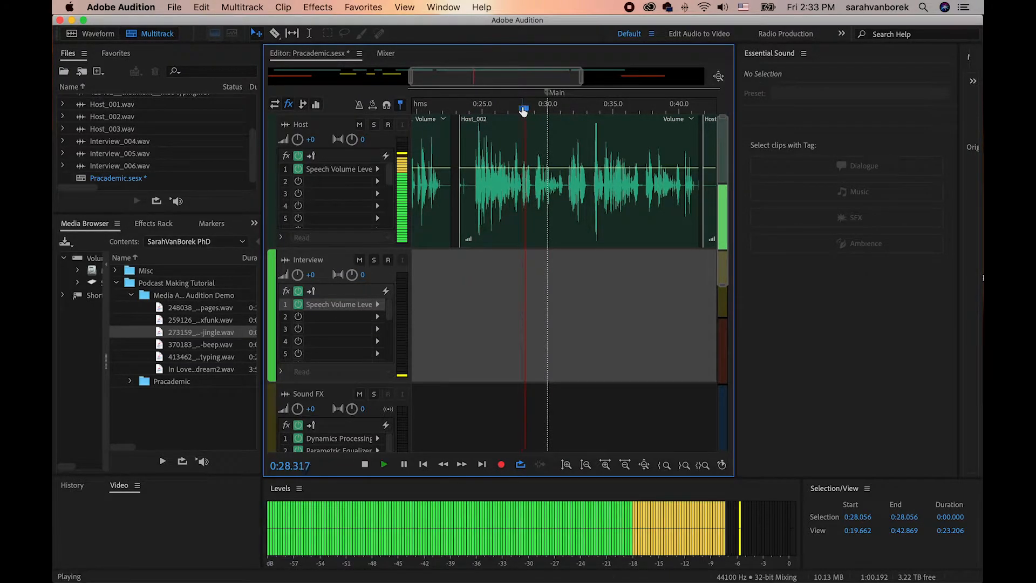
{"action": "left_click", "coordinate": [523, 110]}
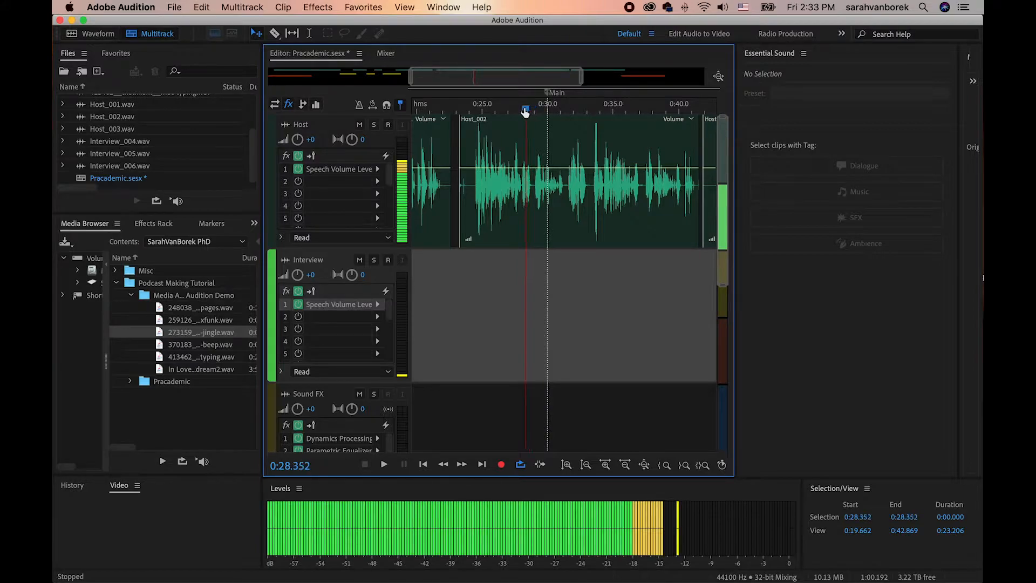
{"action": "key", "text": "space"}
Split the Host_002 clip at about 0:28.03 with the Razor tool.
{"action": "scroll", "coordinate": [524, 111], "scroll_direction": "up", "scroll_amount": 5}
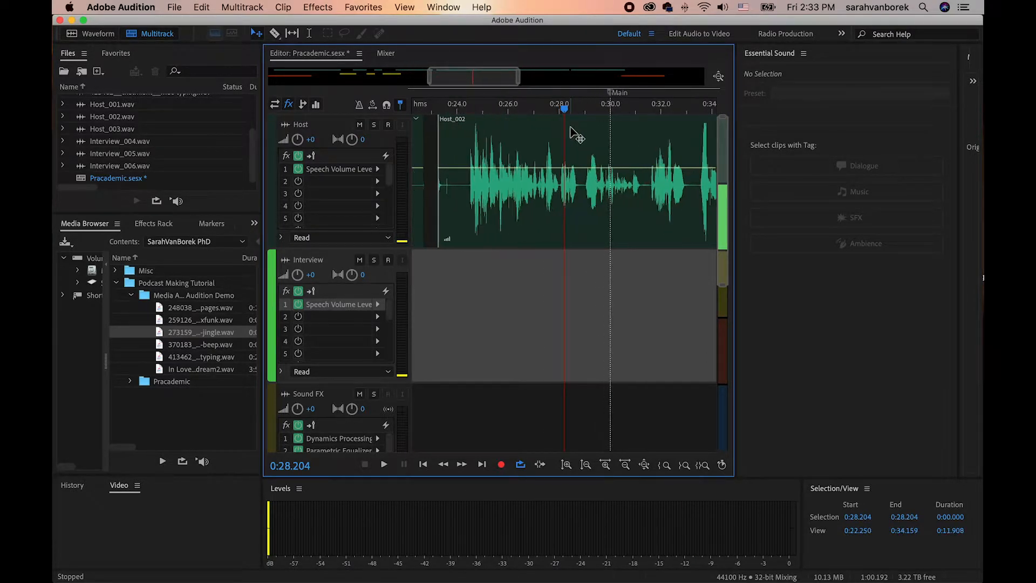
{"action": "key", "text": "="}
{"action": "key", "text": "="}
{"action": "key", "text": "="}
{"action": "key", "text": "="}
{"action": "left_click_drag", "start_coordinate": [565, 111], "coordinate": [536, 112]}
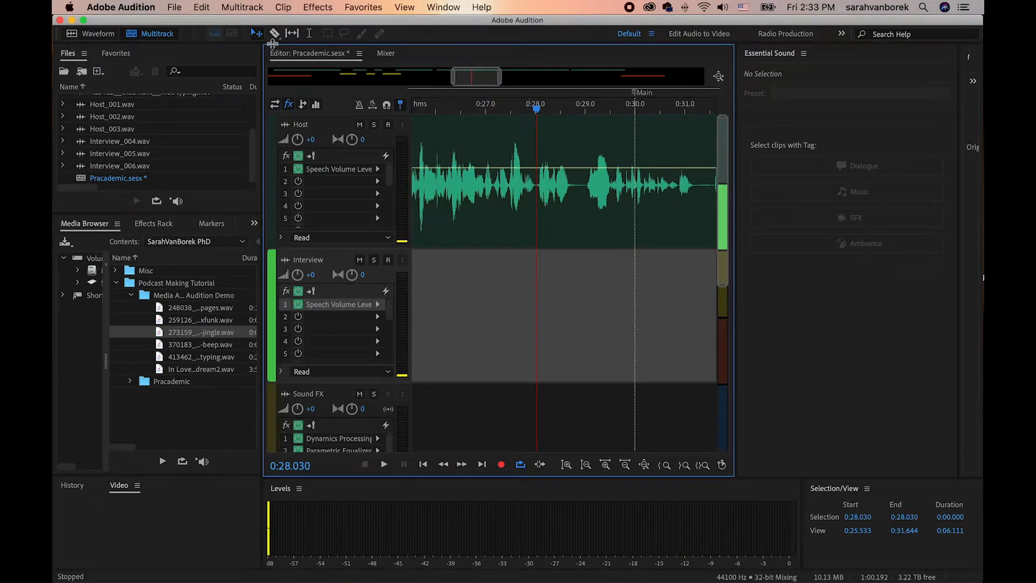
{"action": "left_click", "coordinate": [274, 33]}
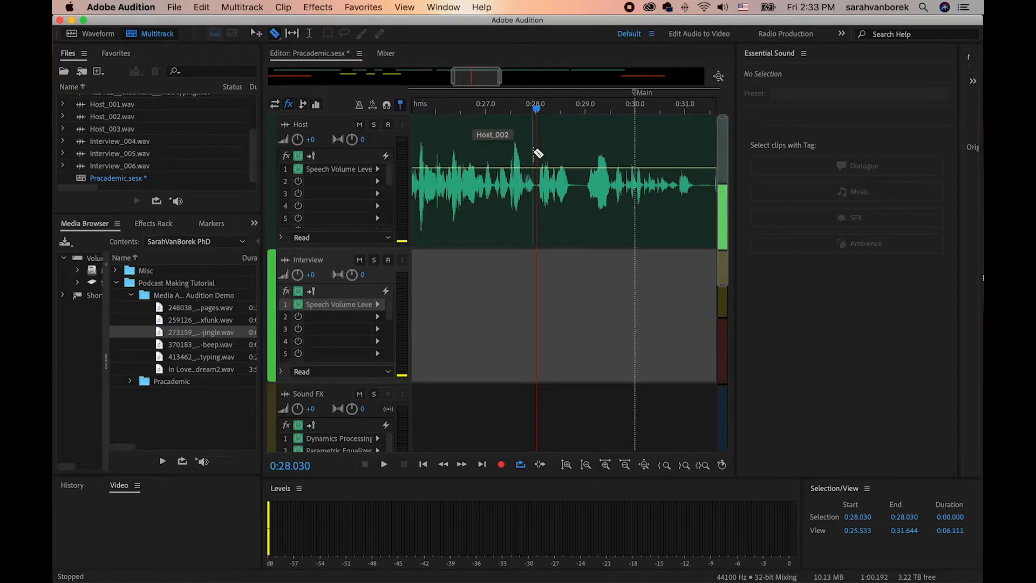
{"action": "left_click", "coordinate": [541, 153]}
Delete the part of Host_002 before the split and play back the start of the remaining part.
{"action": "left_click", "coordinate": [256, 33]}
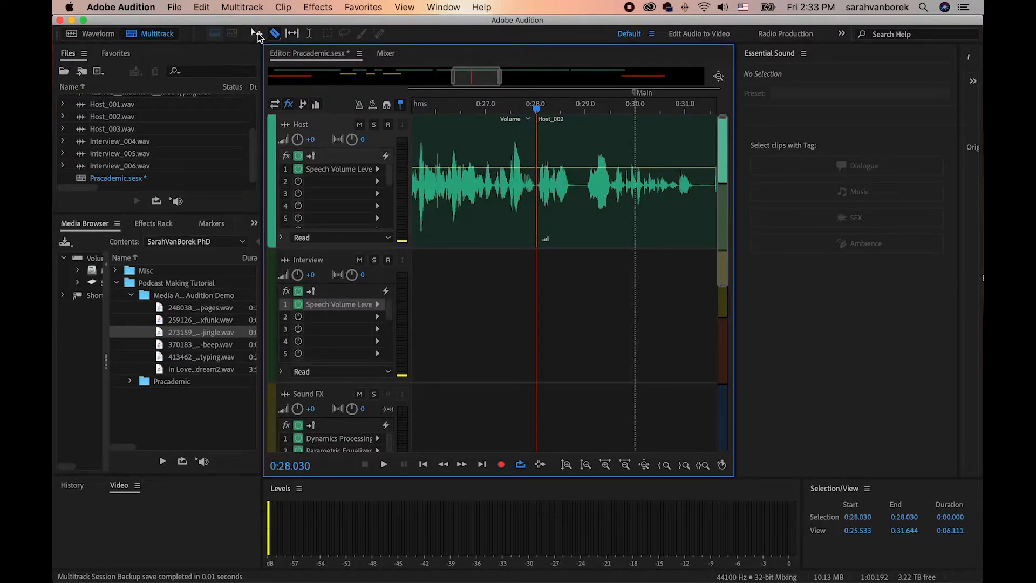
{"action": "left_click", "coordinate": [499, 145]}
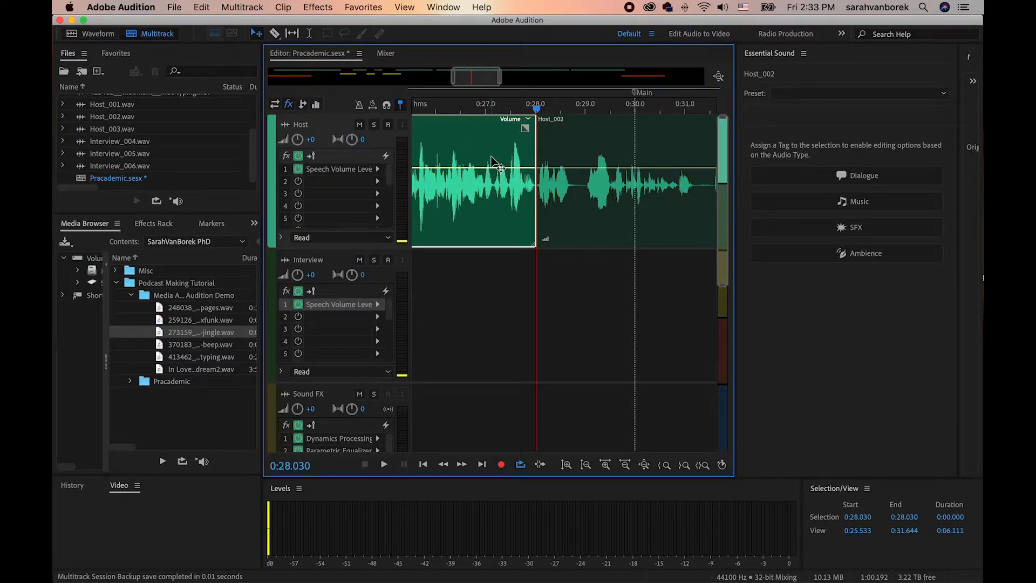
{"action": "key", "text": "Delete"}
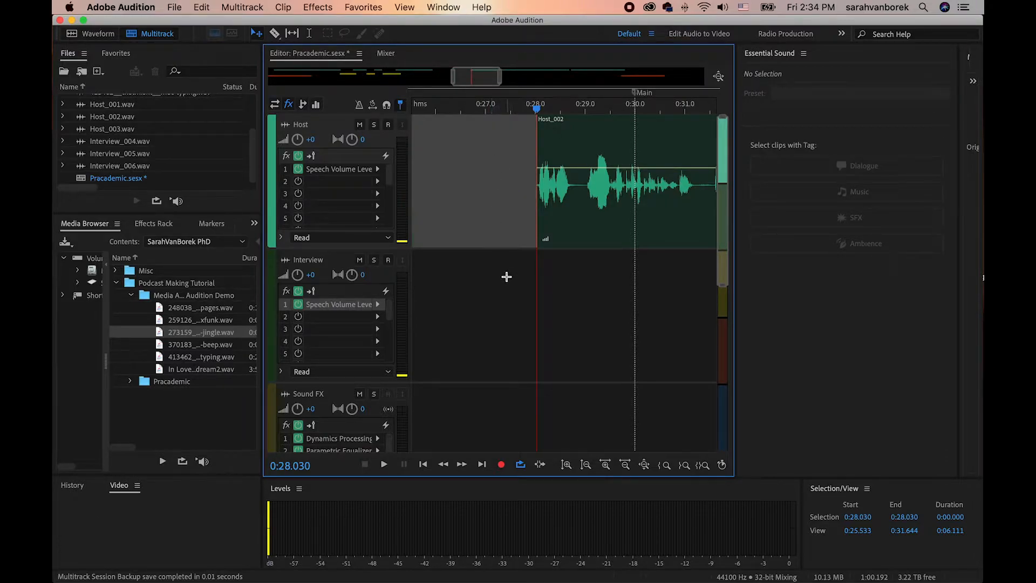
{"action": "left_click_drag", "start_coordinate": [535, 108], "coordinate": [532, 111]}
{"action": "key", "text": "space"}
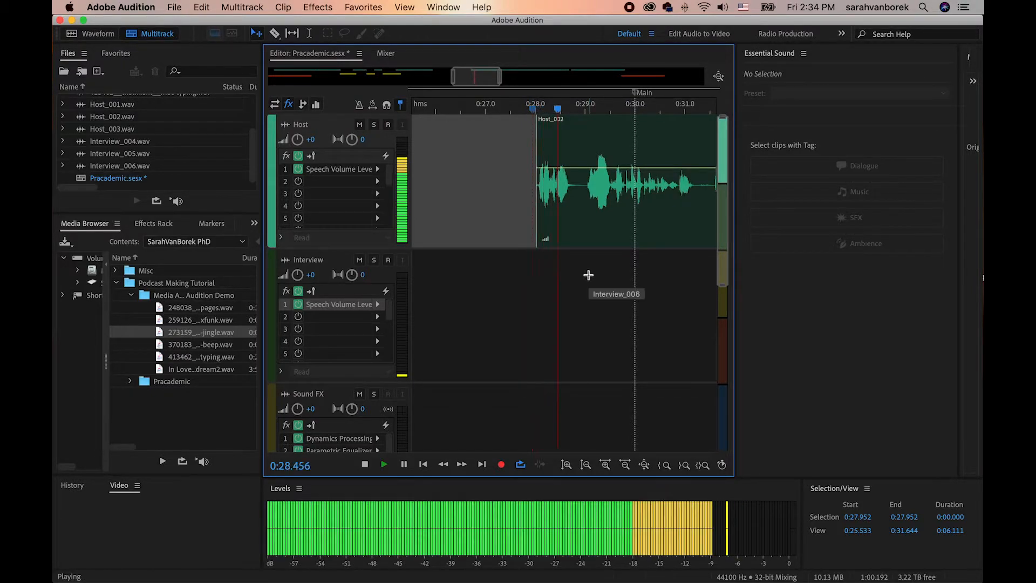
{"action": "key", "text": "space"}
Move the remaining Host_002 clip, Host_003 and the closing jingle earlier together to close the gap after the last Host_001 clip.
{"action": "left_click", "coordinate": [718, 78]}
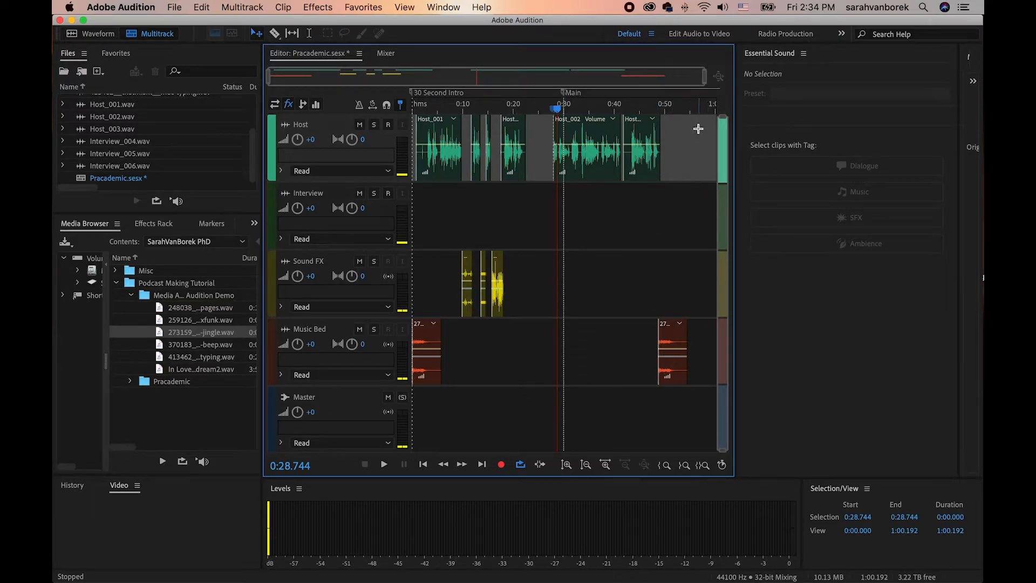
{"action": "left_click_drag", "start_coordinate": [698, 130], "coordinate": [536, 398]}
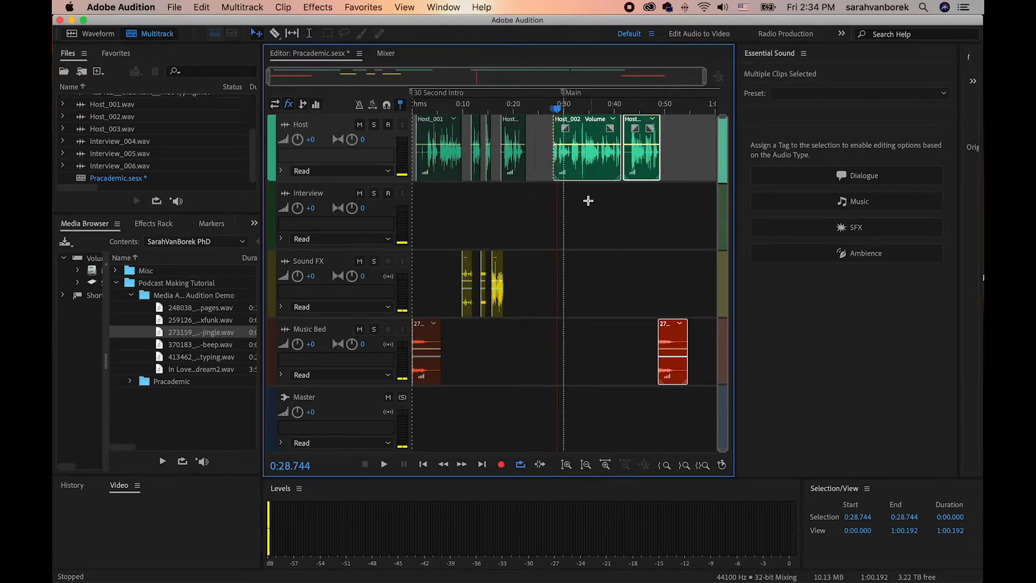
{"action": "left_click_drag", "start_coordinate": [584, 174], "coordinate": [561, 174]}
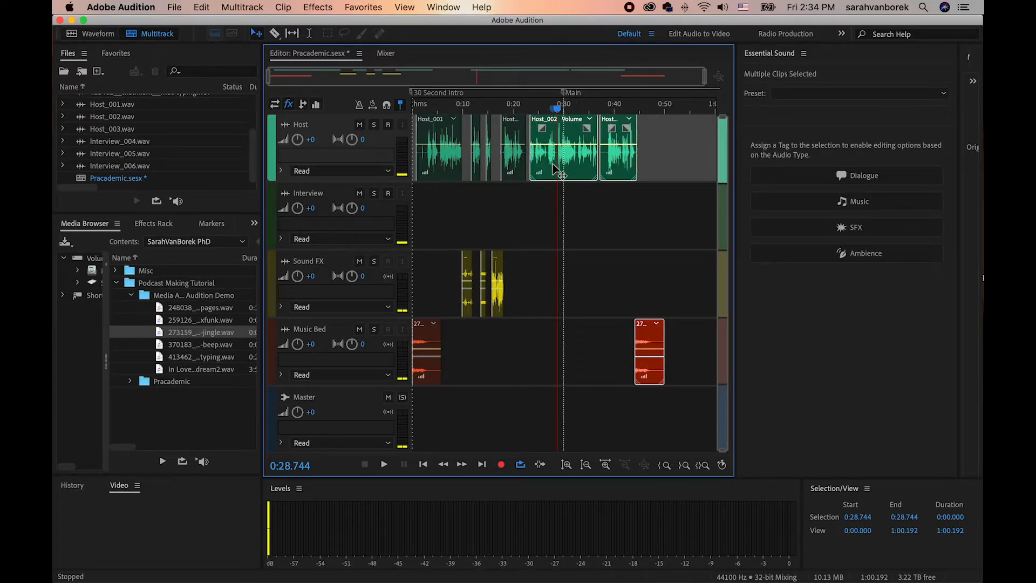
{"action": "left_click", "coordinate": [598, 198]}
Play back the moved Host_002 clip from its start near 0:23.5 to find the pause around 0:28.
{"action": "left_click", "coordinate": [539, 109]}
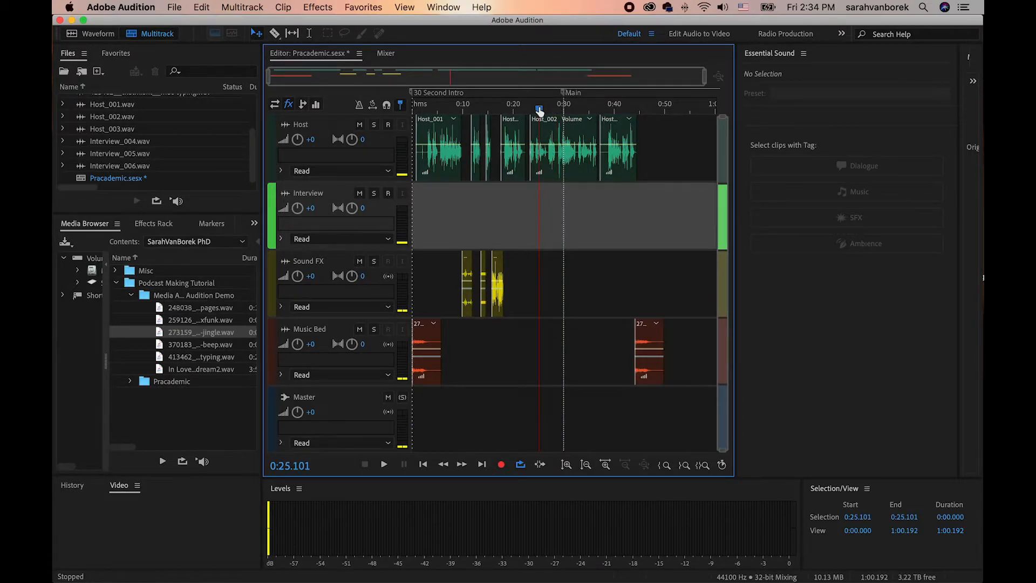
{"action": "scroll", "coordinate": [540, 107], "scroll_direction": "up", "scroll_amount": 5}
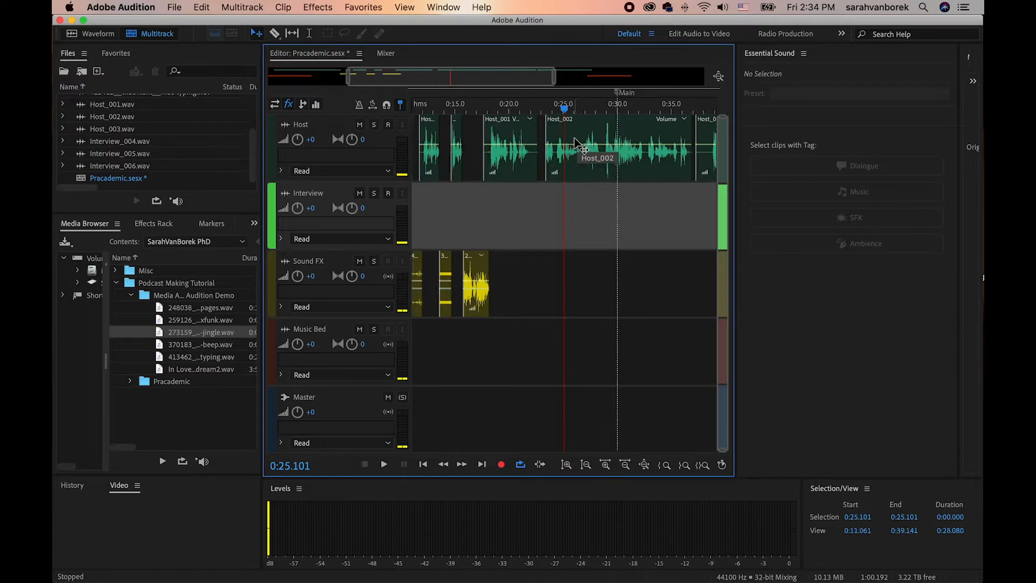
{"action": "scroll", "coordinate": [507, 102], "scroll_direction": "up", "scroll_amount": 2}
{"action": "left_click_drag", "start_coordinate": [457, 79], "coordinate": [477, 80]}
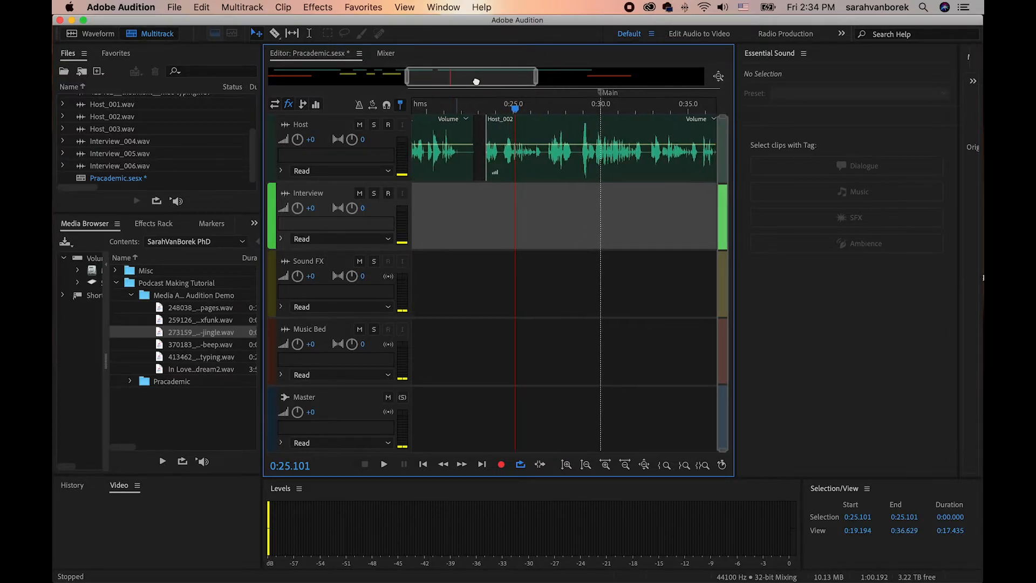
{"action": "left_click", "coordinate": [566, 468]}
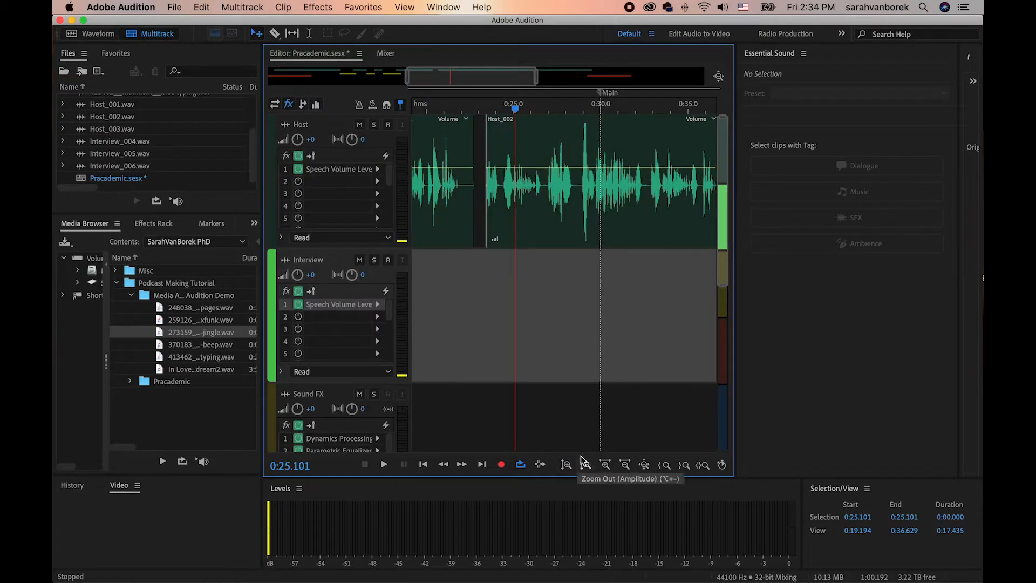
{"action": "scroll", "coordinate": [554, 200], "scroll_direction": "up", "scroll_amount": 2}
{"action": "left_click", "coordinate": [449, 109]}
{"action": "key", "text": "space"}
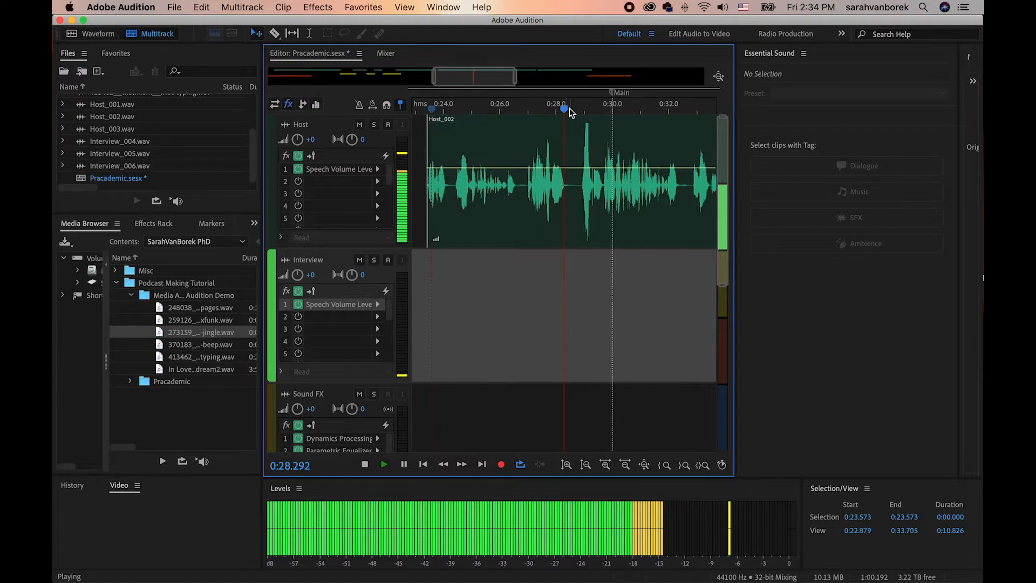
{"action": "key", "text": "space"}
Split Host_002 on both sides of the silent pause, at about 0:28.5 and 0:28.8.
{"action": "mouse_move", "coordinate": [517, 111]}
{"action": "left_mouse_down"}
{"action": "mouse_move", "coordinate": [532, 115]}
{"action": "mouse_move", "coordinate": [519, 116]}
{"action": "left_mouse_up"}
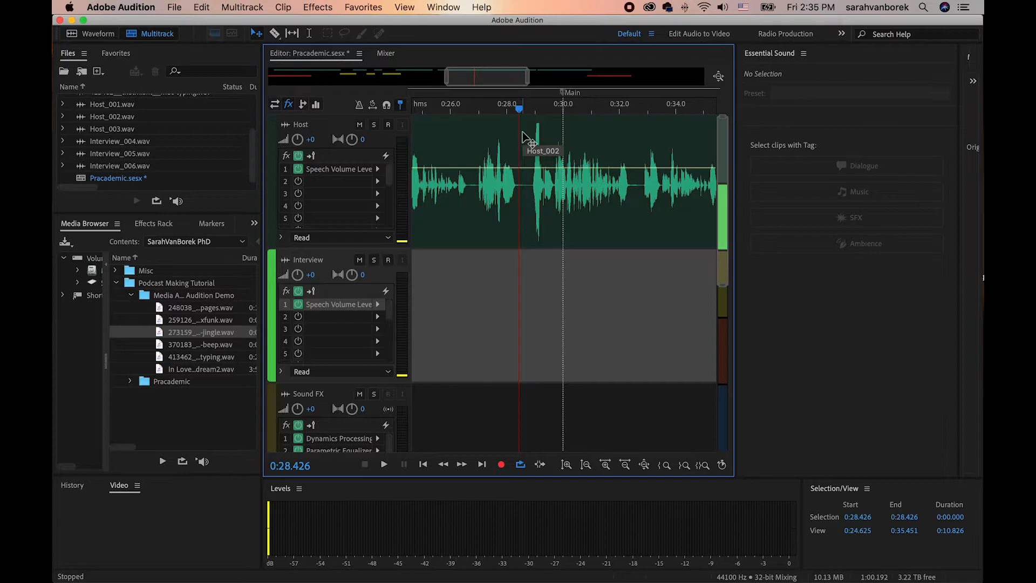
{"action": "key", "text": "r"}
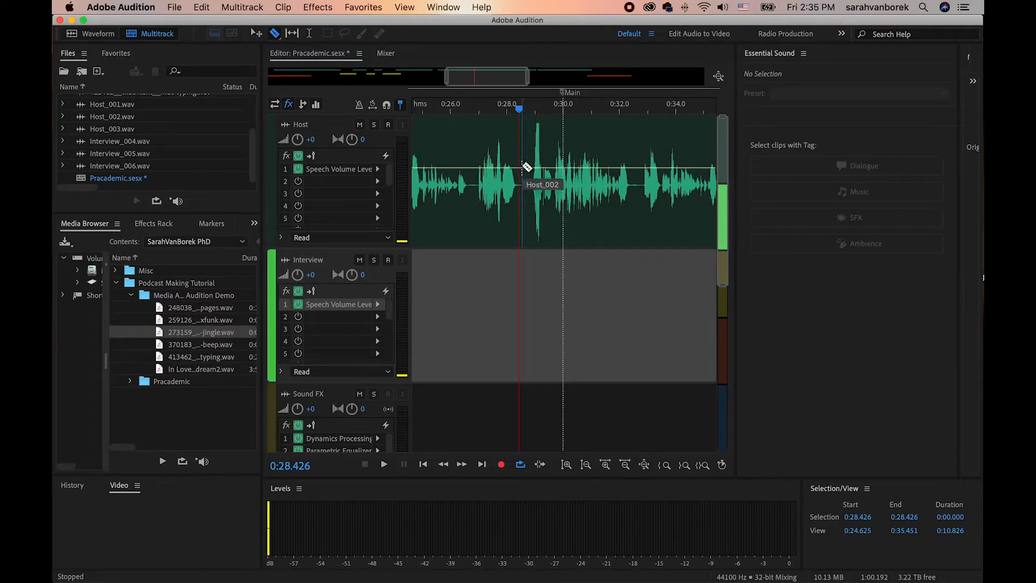
{"action": "left_click", "coordinate": [530, 167]}
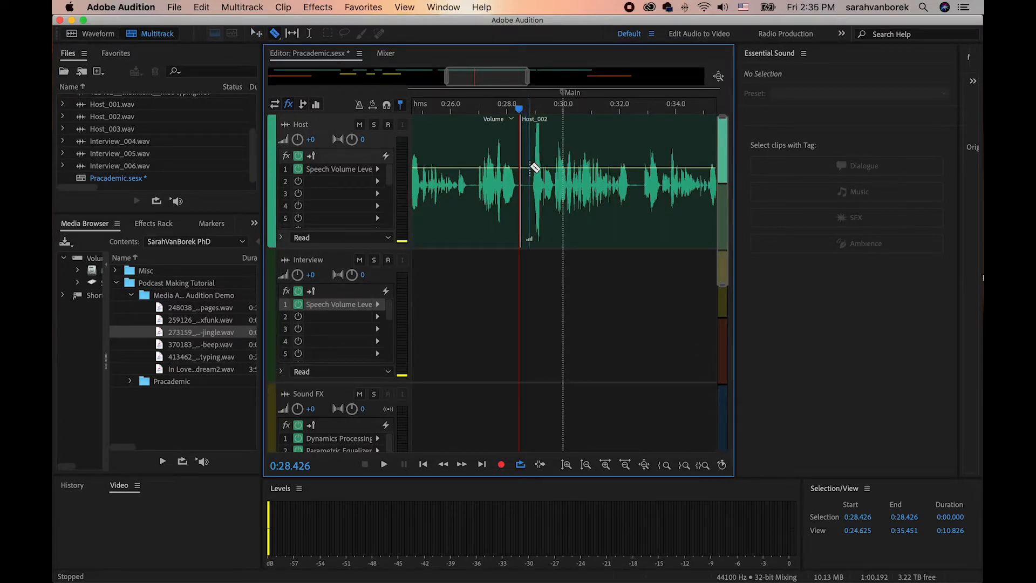
{"action": "left_click", "coordinate": [530, 164]}
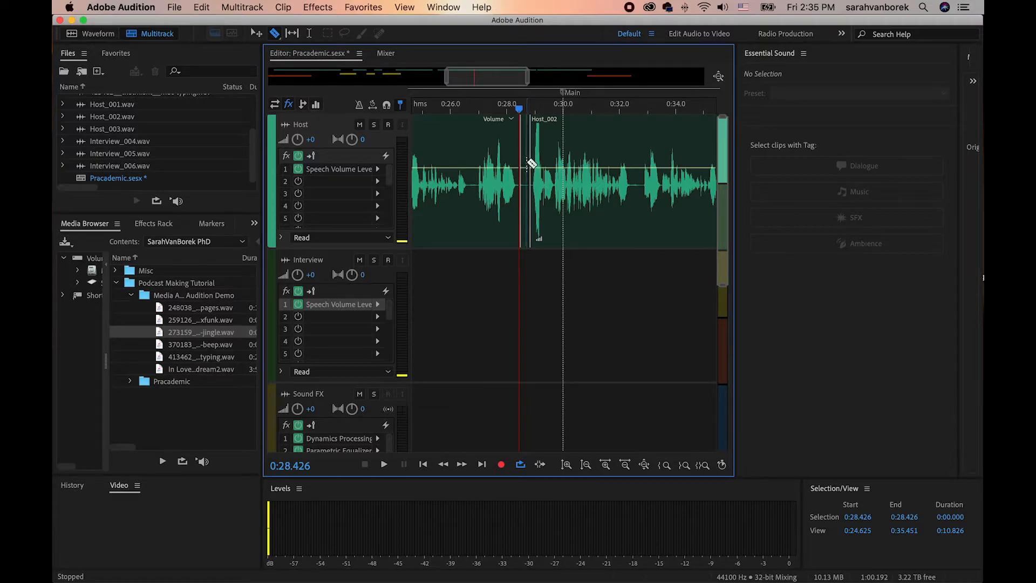
Delete the short silent piece between the two splits in Host_002.
{"action": "left_click", "coordinate": [256, 34]}
{"action": "left_click", "coordinate": [524, 142]}
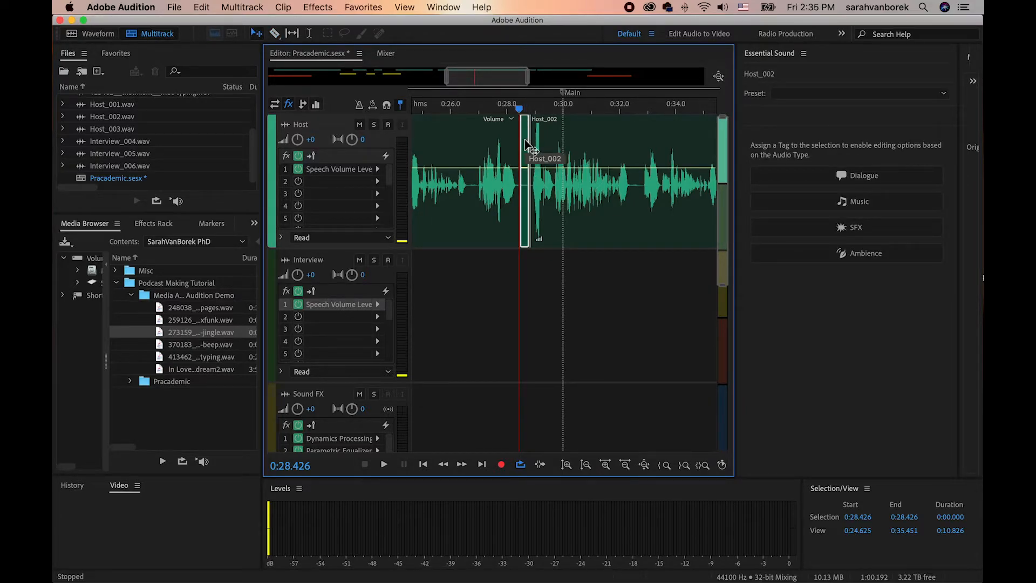
{"action": "key", "text": "Delete"}
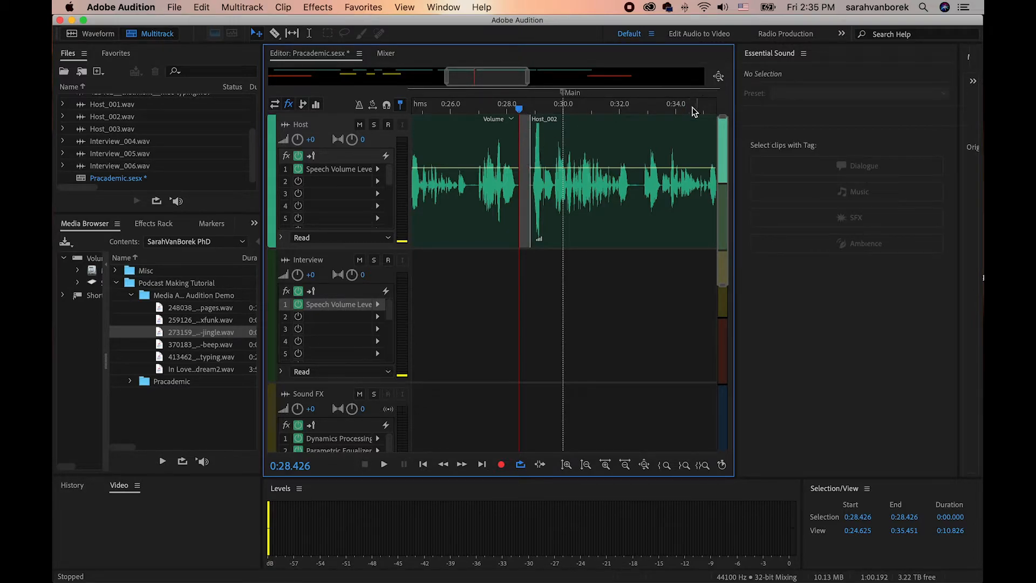
Shift the second part of Host_002, Host_003 and the closing jingle slightly earlier to close the gap at about 0:28.4.
{"action": "left_click", "coordinate": [719, 79]}
{"action": "left_click_drag", "start_coordinate": [698, 147], "coordinate": [601, 321]}
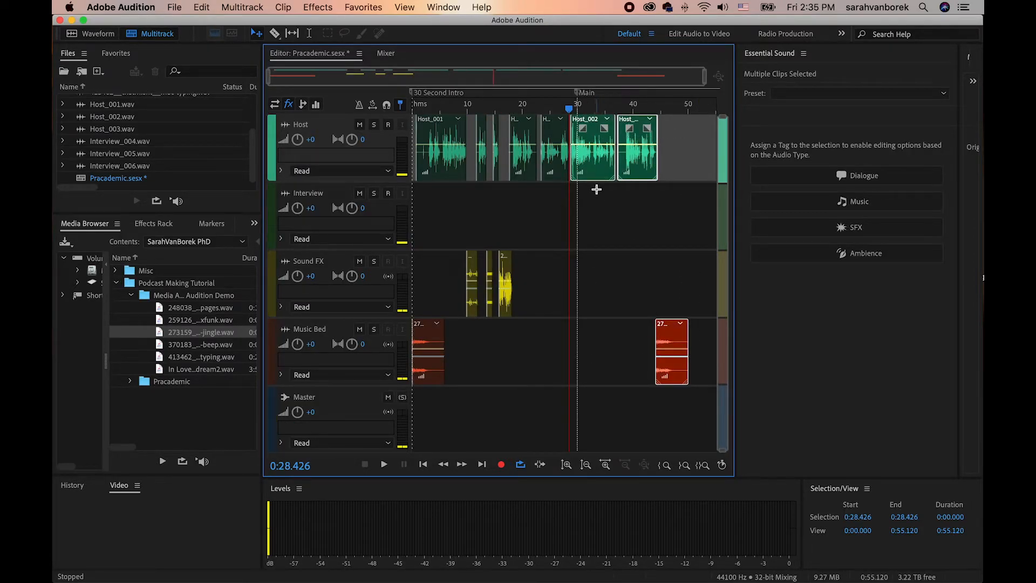
{"action": "left_click_drag", "start_coordinate": [598, 170], "coordinate": [596, 168]}
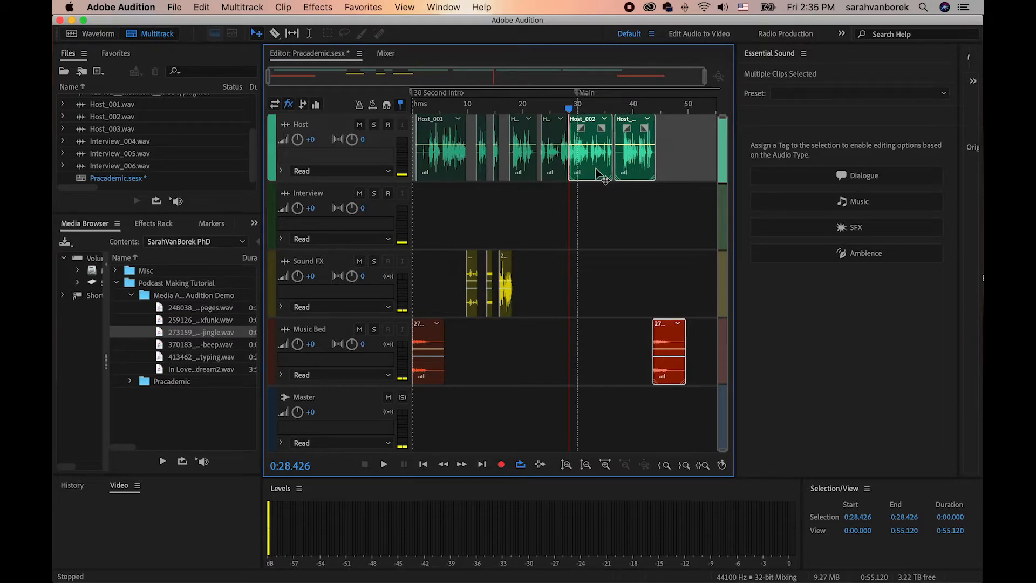
{"action": "scroll", "coordinate": [596, 174], "scroll_direction": "up", "scroll_amount": 2}
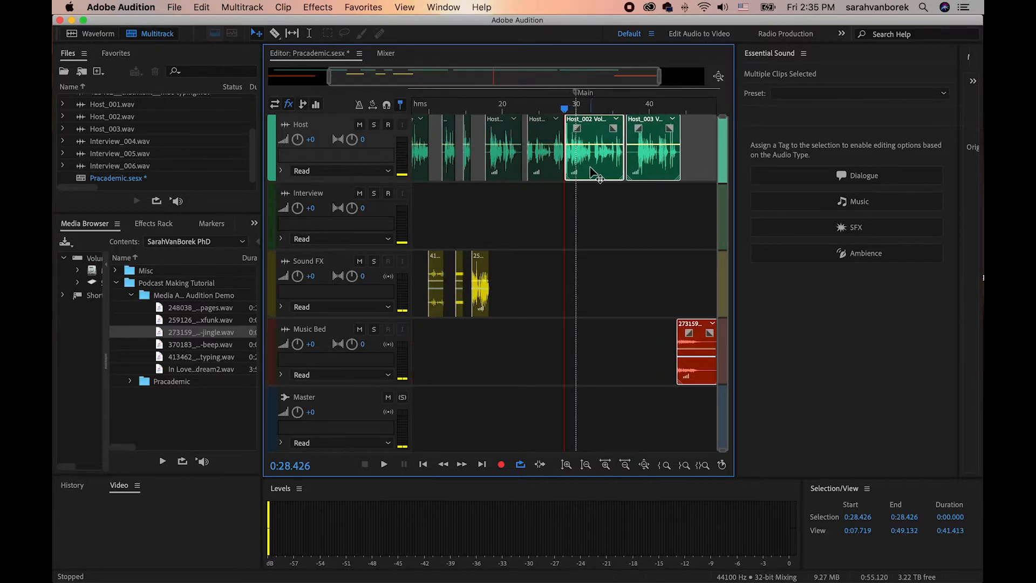
{"action": "scroll", "coordinate": [593, 173], "scroll_direction": "up", "scroll_amount": 10}
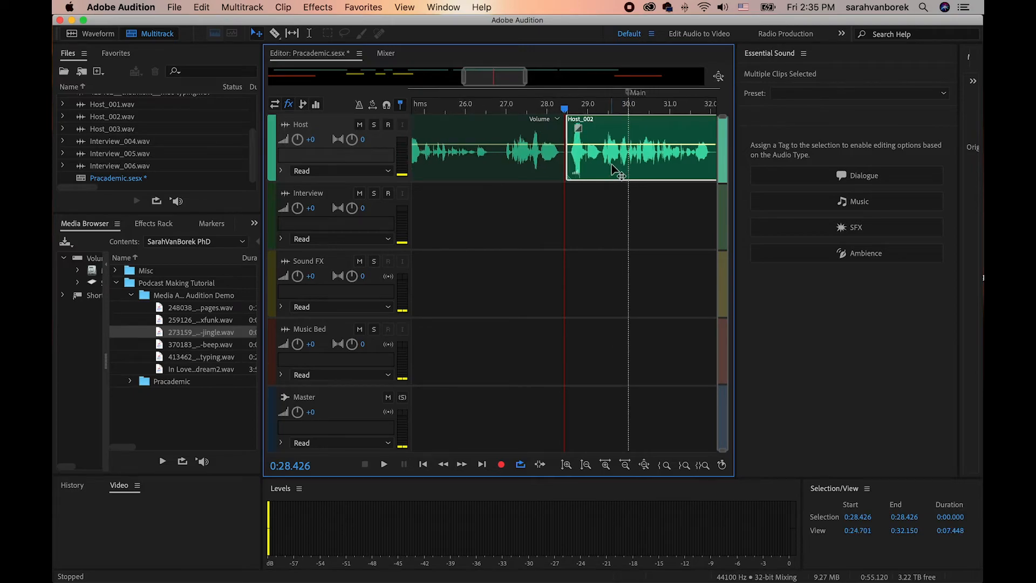
{"action": "left_click_drag", "start_coordinate": [610, 163], "coordinate": [608, 163]}
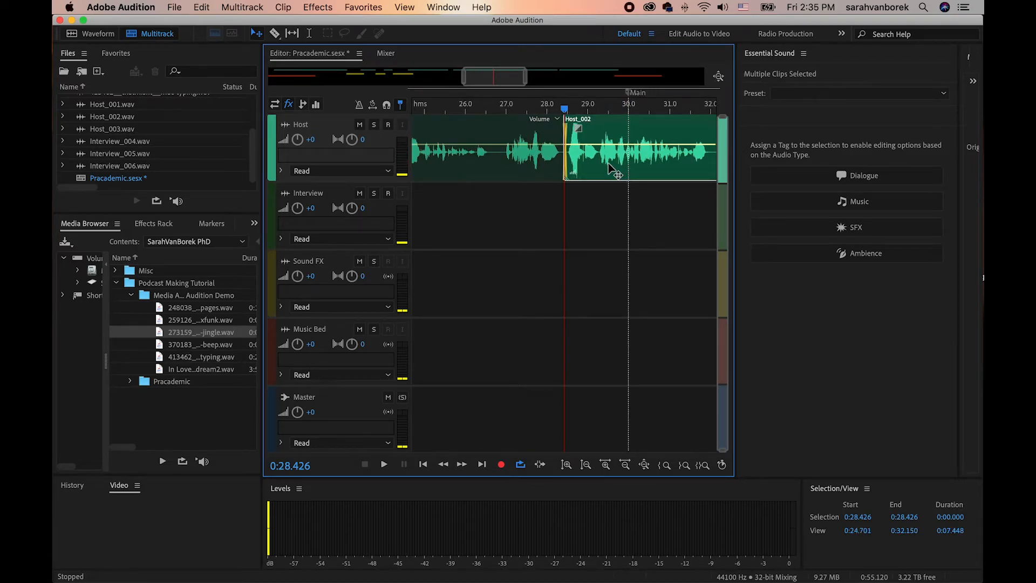
Play back the Host track from just before the closed gap, at about 0:28, to the end of Host_002's speech.
{"action": "left_click", "coordinate": [545, 108]}
{"action": "key", "text": "space"}
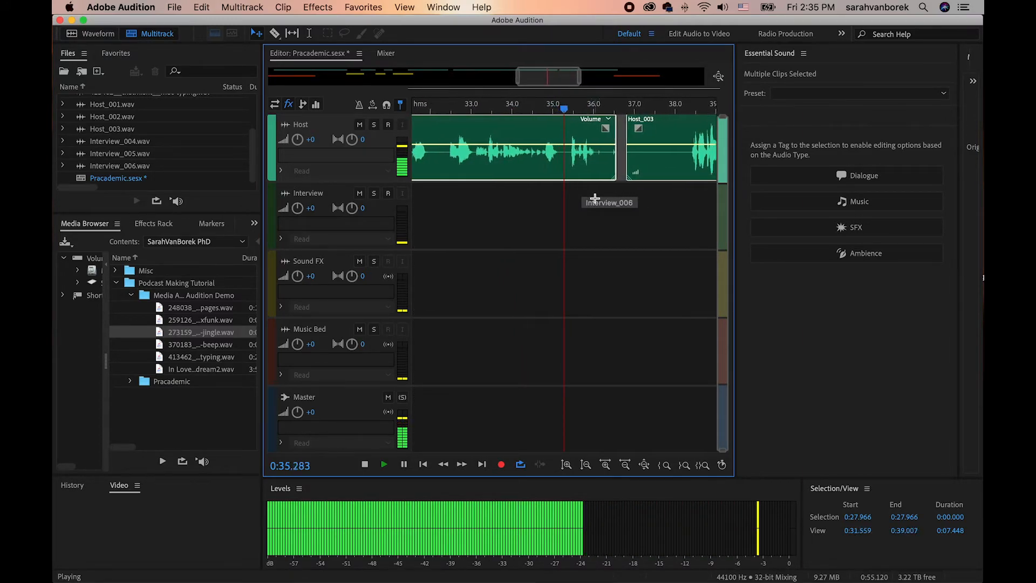
{"action": "key", "text": "space"}
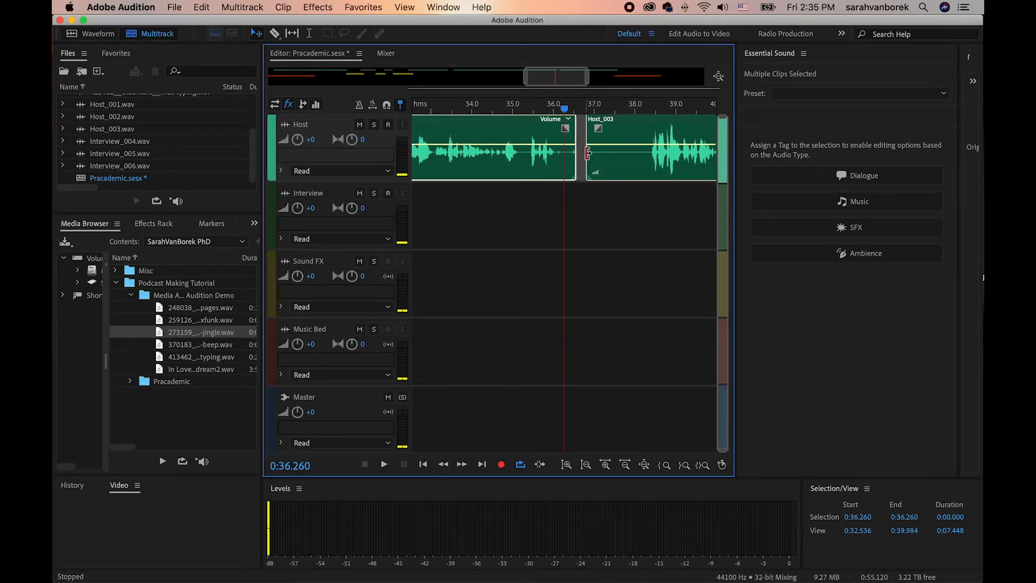
Trim the silent end of Host_002 back to about 0:36.2 and split the clip at 0:35.262, before its last phrase.
{"action": "left_click_drag", "start_coordinate": [575, 145], "coordinate": [561, 142]}
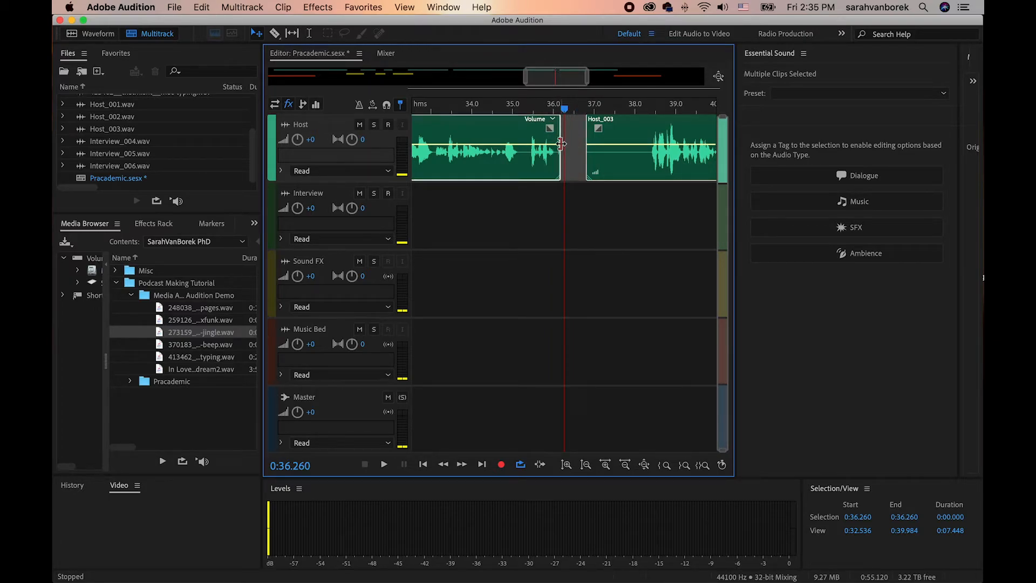
{"action": "left_click", "coordinate": [523, 110]}
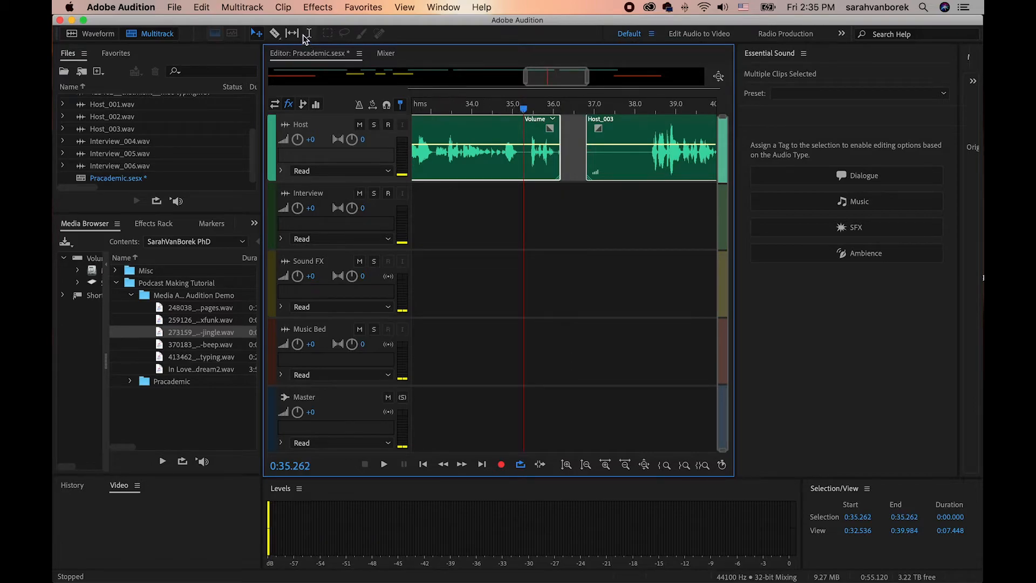
{"action": "left_click", "coordinate": [275, 32]}
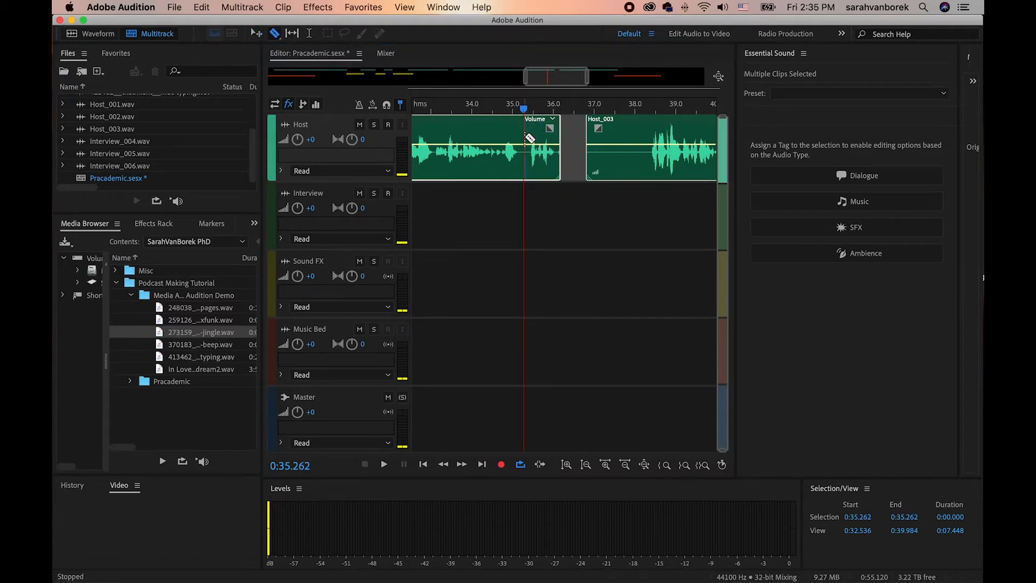
{"action": "left_click", "coordinate": [526, 138]}
Move the split-off last phrase of Host_002 later to start at about 0:35.6, opening a gap before it.
{"action": "left_click", "coordinate": [256, 34]}
{"action": "left_click_drag", "start_coordinate": [545, 143], "coordinate": [559, 141]}
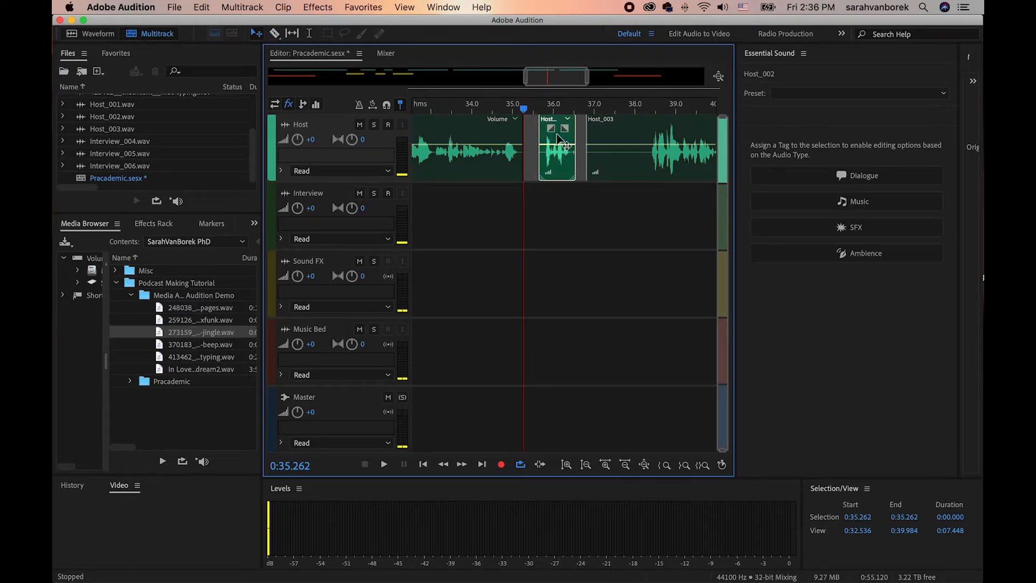
{"action": "left_click", "coordinate": [539, 199]}
{"action": "left_click_drag", "start_coordinate": [525, 109], "coordinate": [526, 108]}
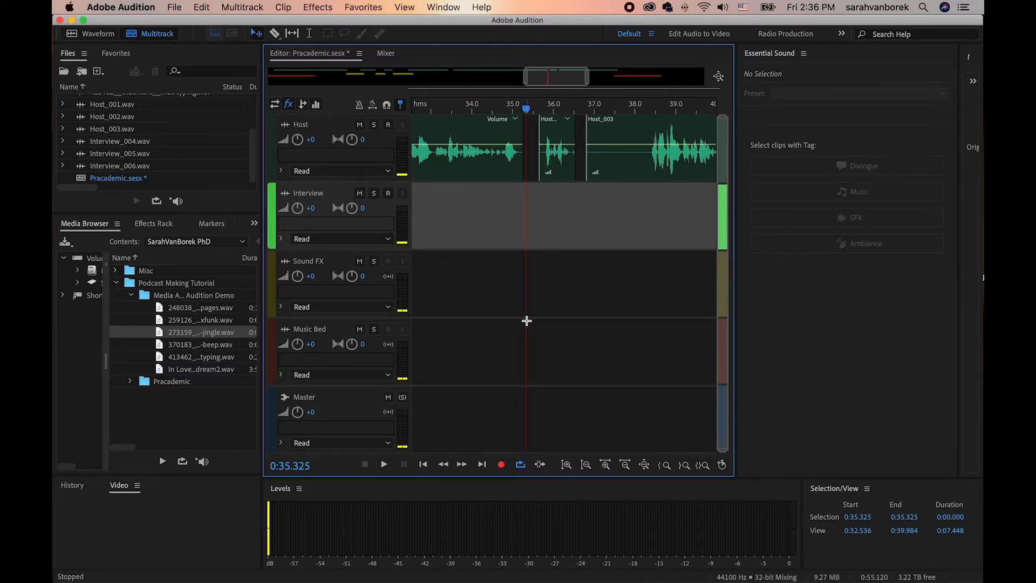
Split Host_002 on both sides of the silent pause, at about 0:32.0 and 0:32.4.
{"action": "left_click_drag", "start_coordinate": [555, 78], "coordinate": [509, 109]}
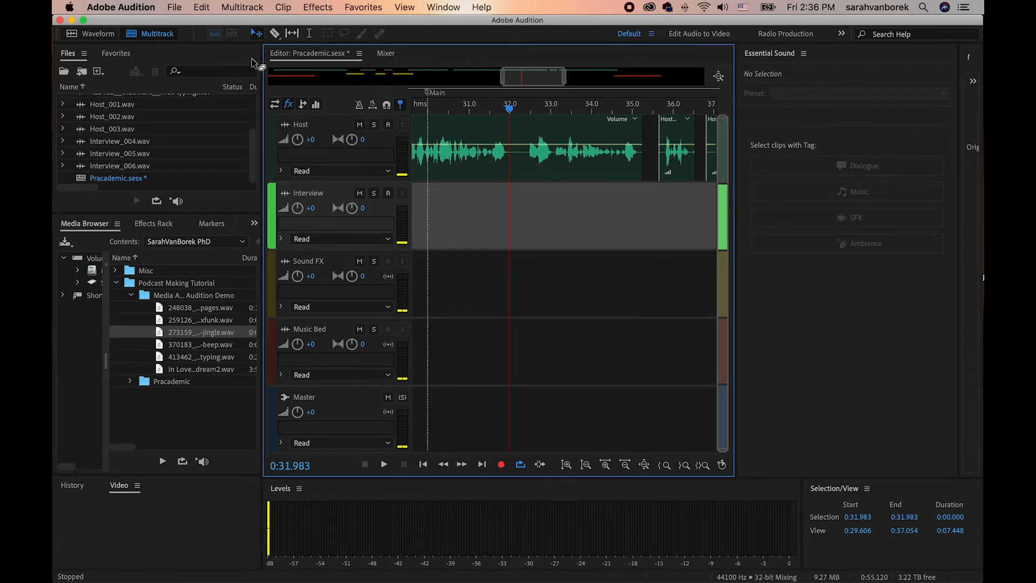
{"action": "left_click", "coordinate": [274, 33]}
{"action": "left_click", "coordinate": [511, 140]}
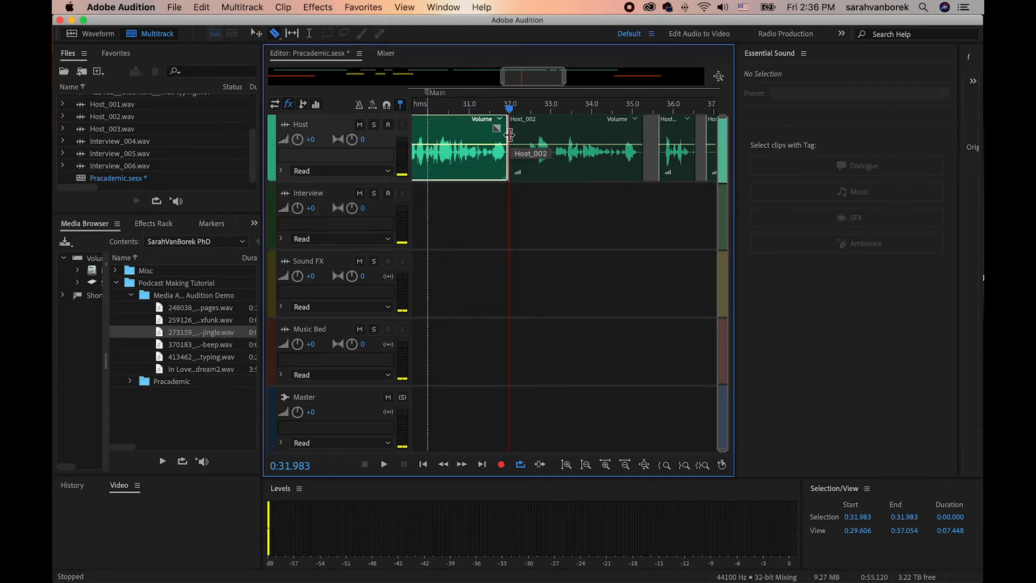
{"action": "left_click", "coordinate": [525, 138]}
Copy the short silent piece of Host_002 and paste it onto the Interview track at 0:35.216, below the gap in the Host track.
{"action": "left_click", "coordinate": [257, 34]}
{"action": "left_click", "coordinate": [519, 135]}
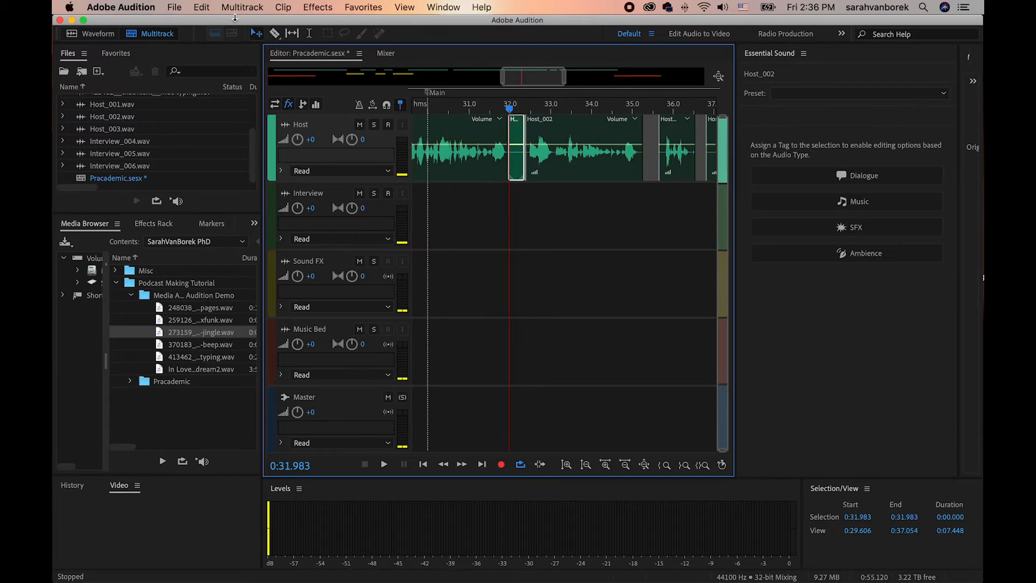
{"action": "left_click", "coordinate": [201, 7]}
{"action": "left_click", "coordinate": [209, 133]}
{"action": "left_click", "coordinate": [562, 201]}
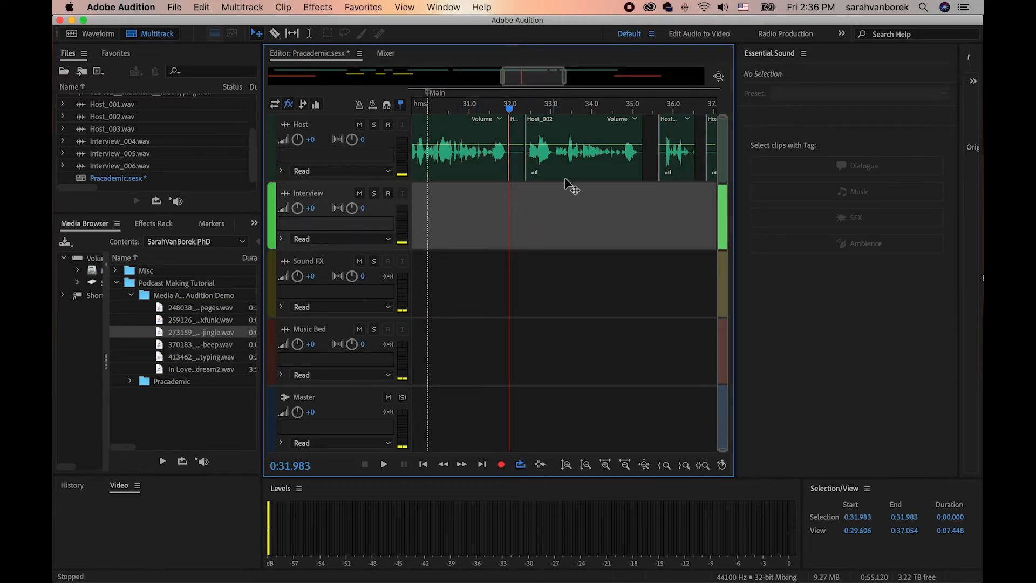
{"action": "left_click_drag", "start_coordinate": [584, 110], "coordinate": [636, 110]}
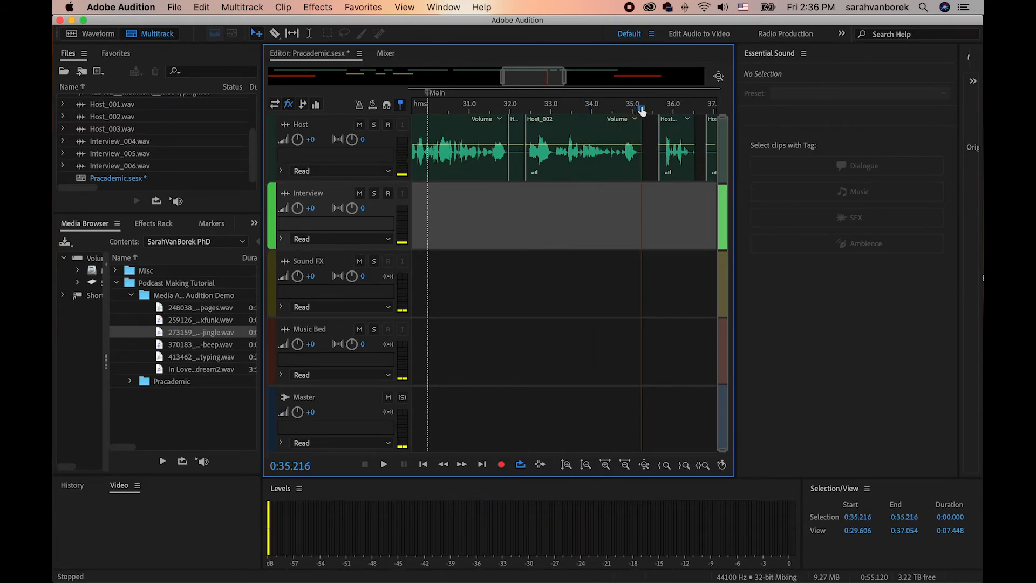
{"action": "left_click", "coordinate": [201, 7]}
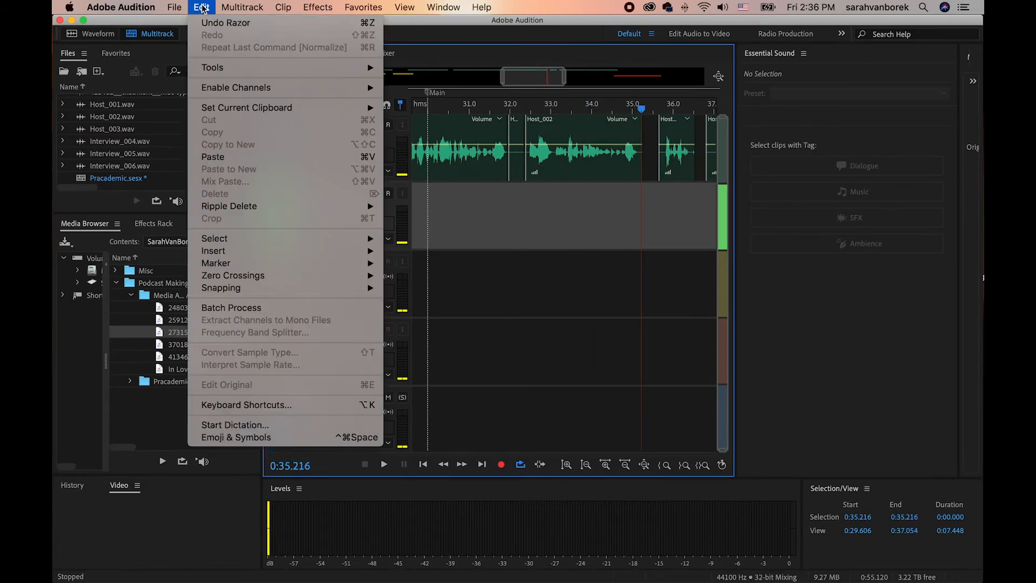
{"action": "left_click", "coordinate": [214, 157]}
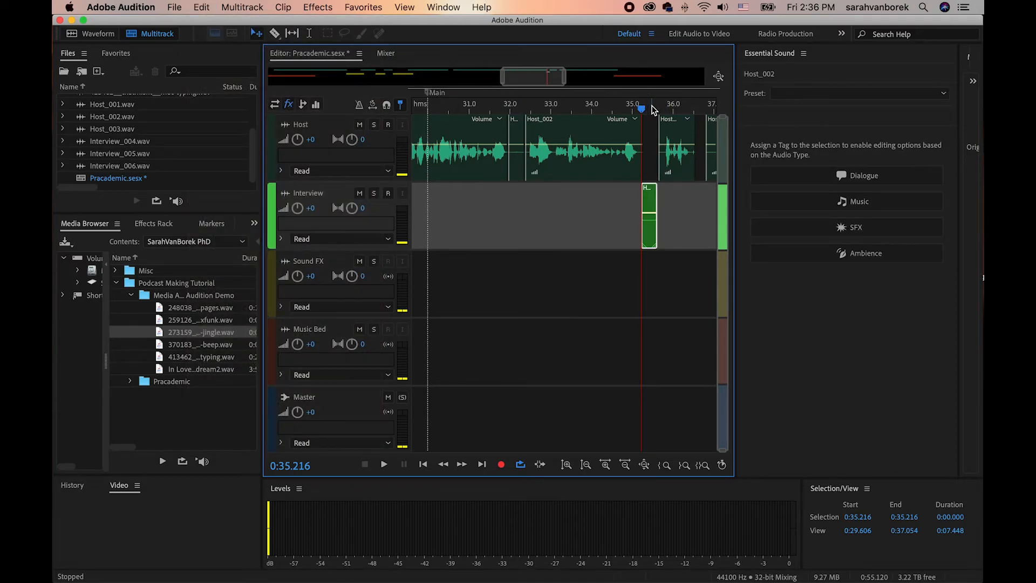
Extend the pasted silent clip on the Interview track at both ends to span the Host gap, from about 0:35.2 to 0:35.7.
{"action": "left_click_drag", "start_coordinate": [532, 75], "coordinate": [548, 76]}
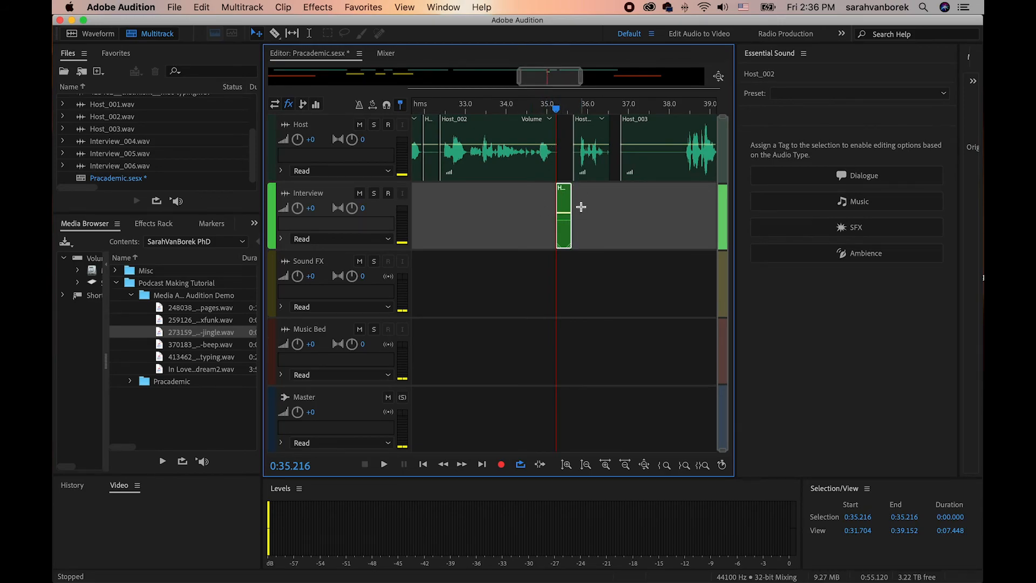
{"action": "key", "text": "equal"}
{"action": "key", "text": "equal"}
{"action": "key", "text": "equal"}
{"action": "key", "text": "equal"}
{"action": "key", "text": "equal"}
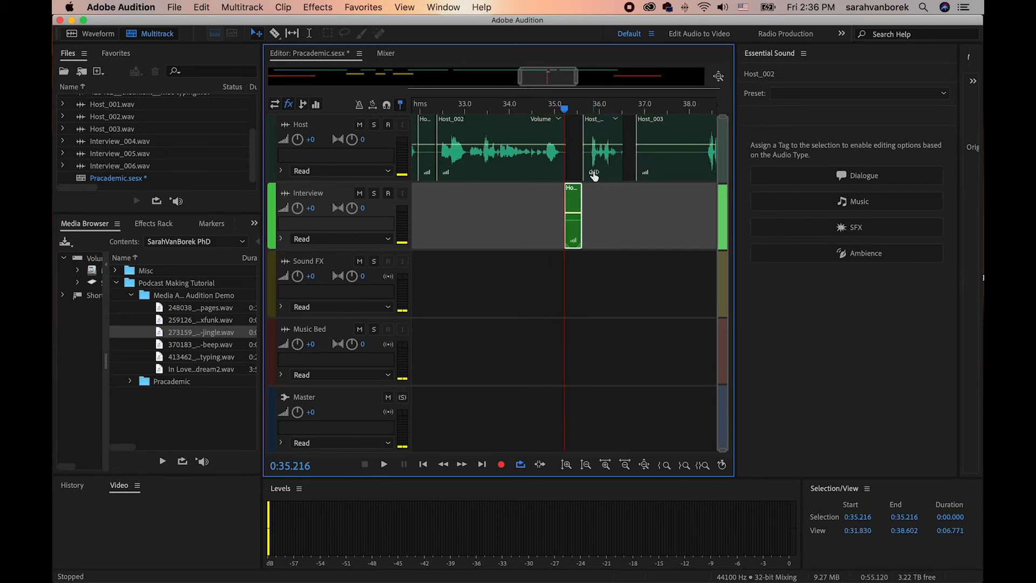
{"action": "key", "text": "equal"}
{"action": "key", "text": "equal"}
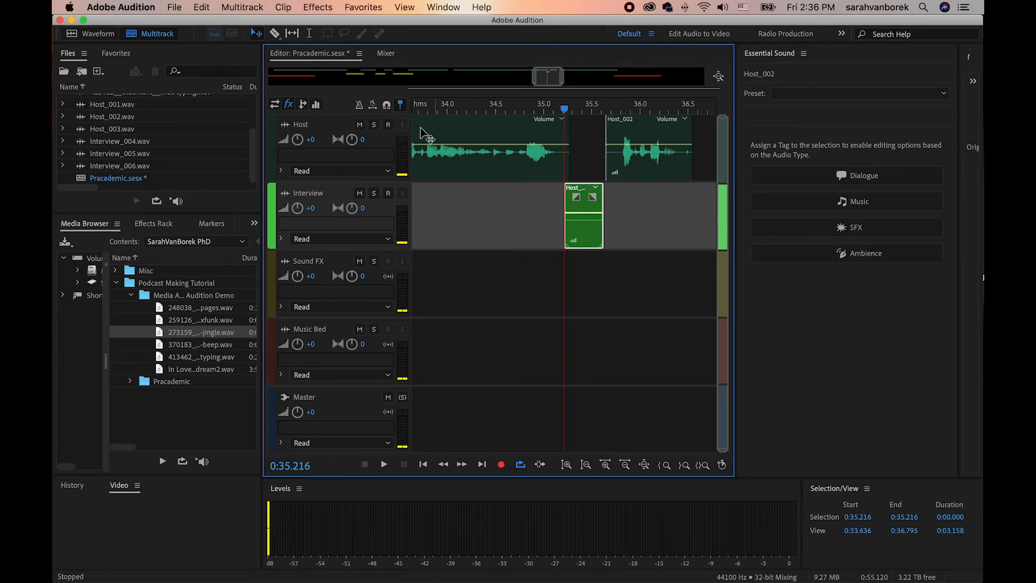
{"action": "left_click_drag", "start_coordinate": [603, 205], "coordinate": [560, 209]}
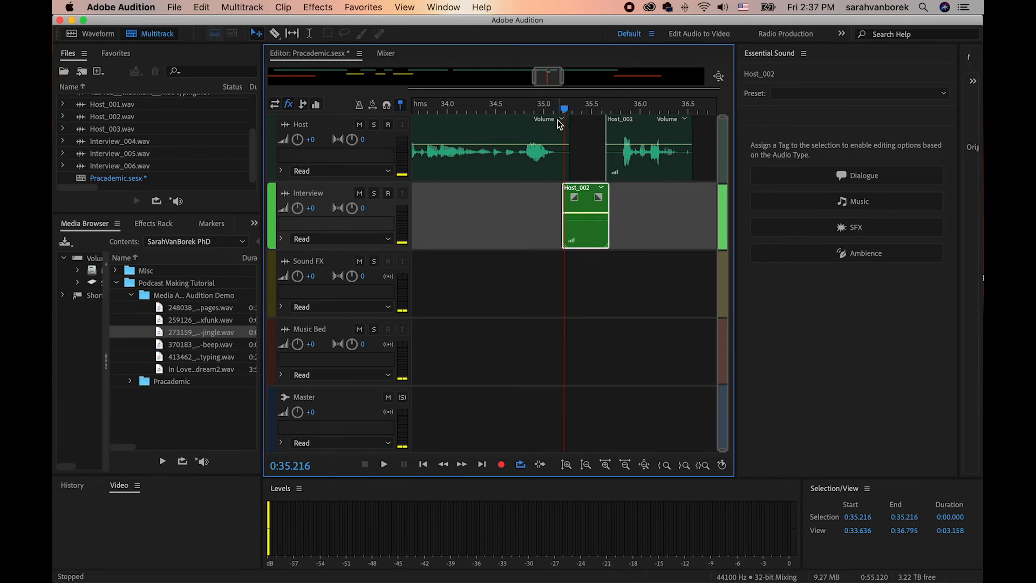